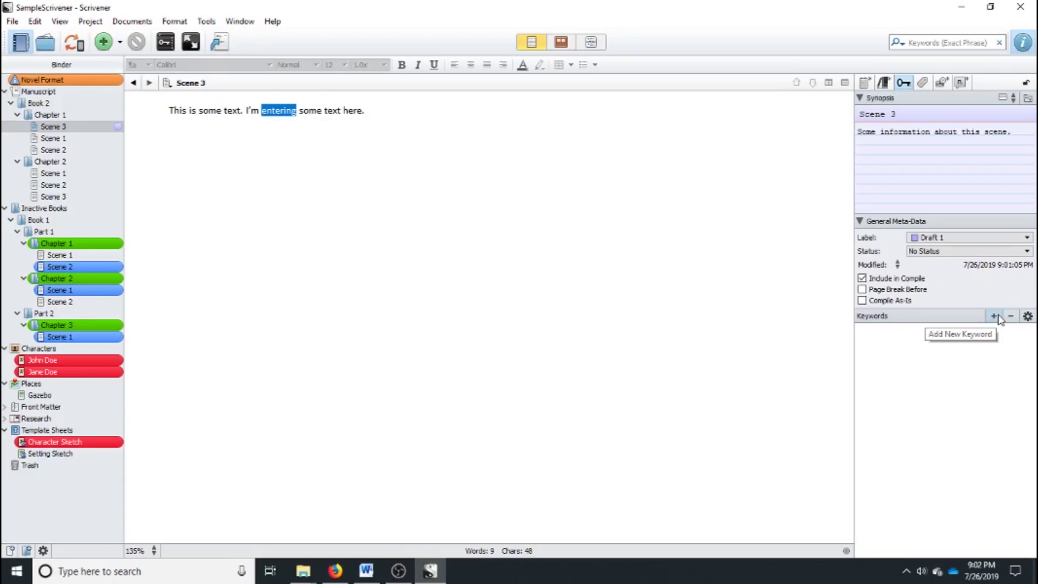
Add two keywords to Scene 3: the full name of the second character listed in the Binder, and Gazebo.
click(995, 317)
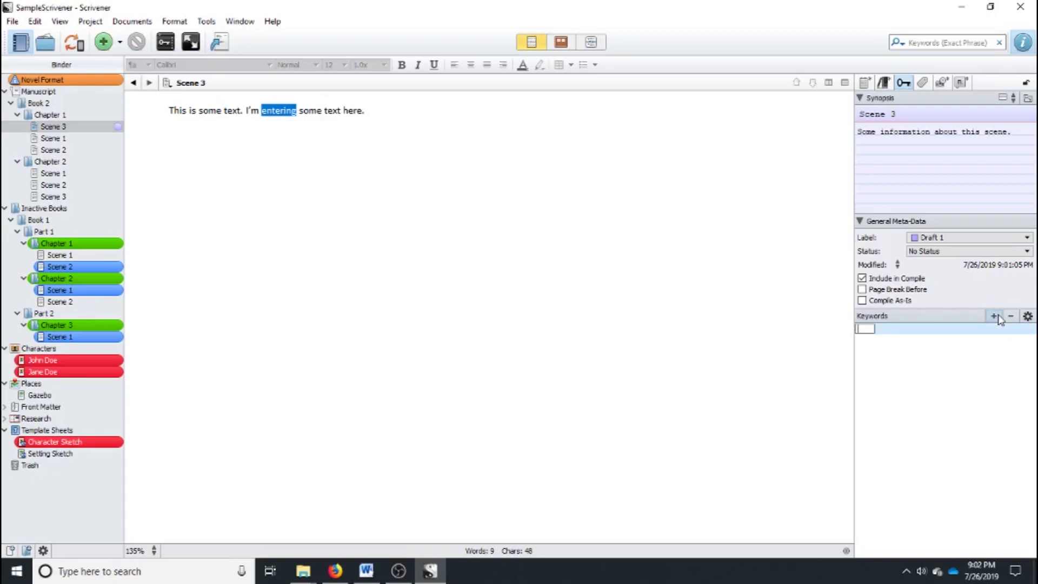
text(Jane Doe)
key(Return)
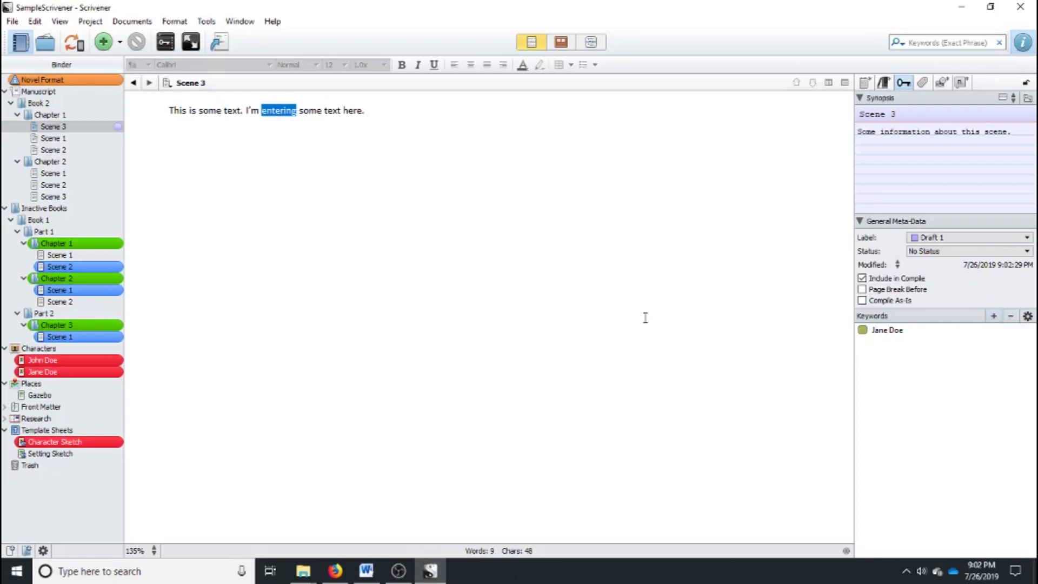
click(995, 317)
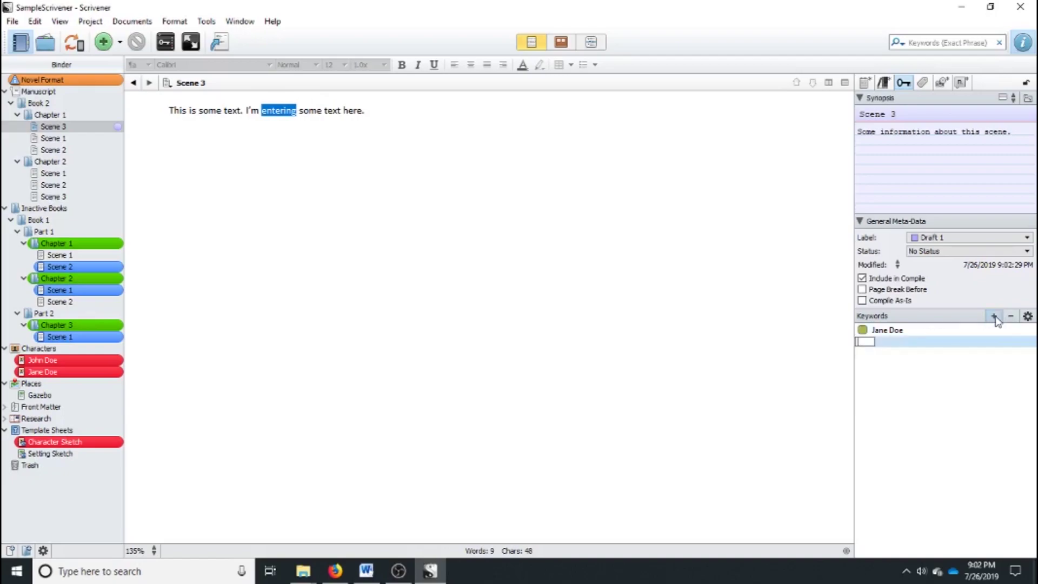
text(Gazebo)
key(Return)
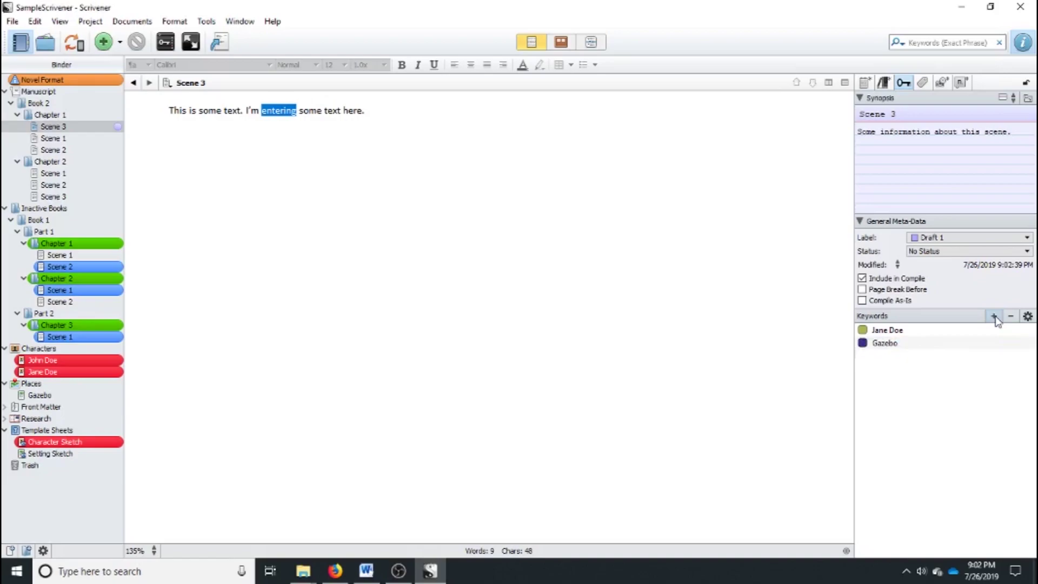
Show the project keywords and add the first listed character's full name as a new project keyword.
click(892, 343)
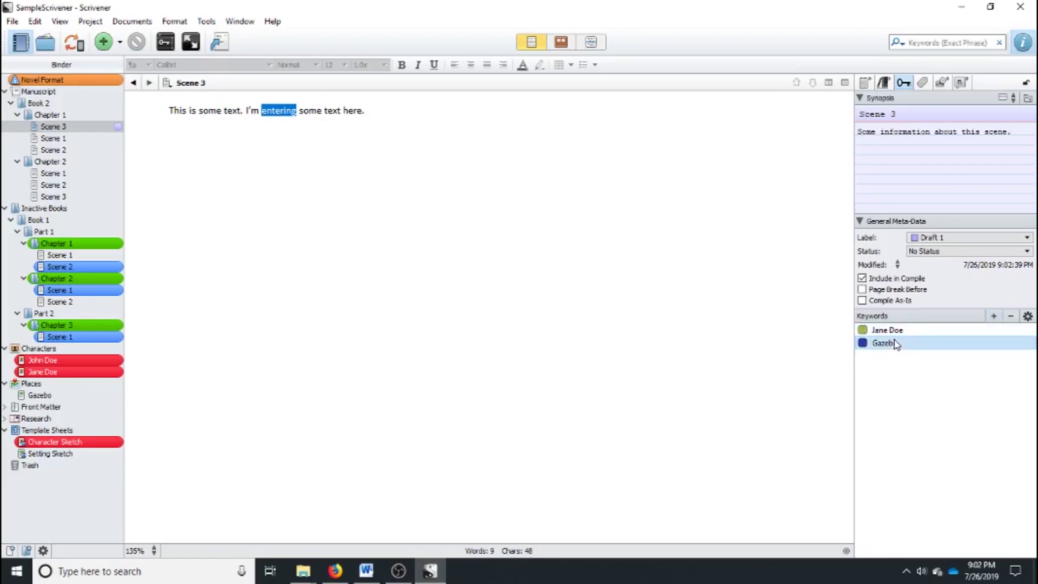
click(1028, 318)
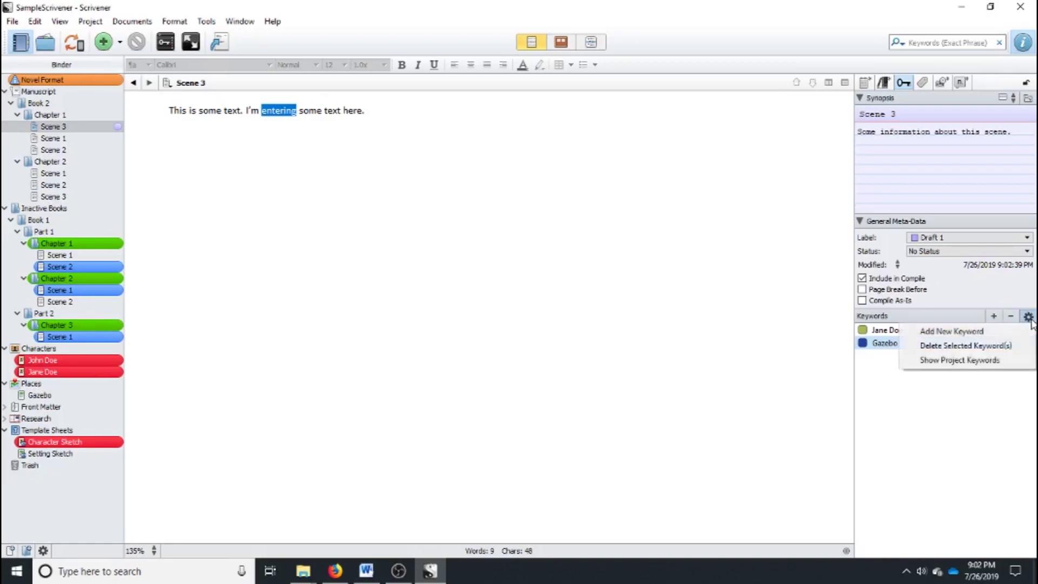
click(986, 360)
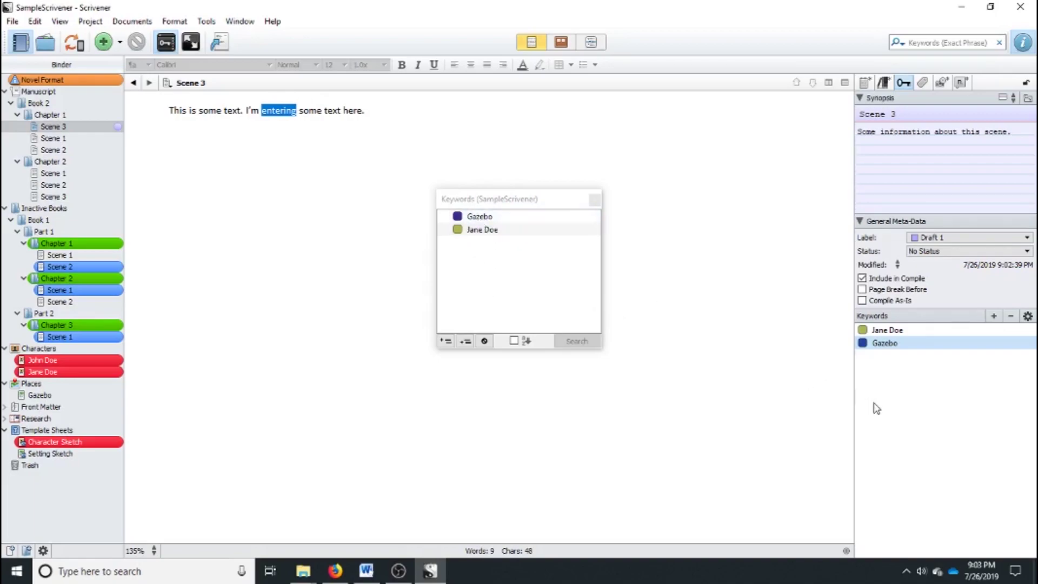
click(447, 342)
text(John Doe)
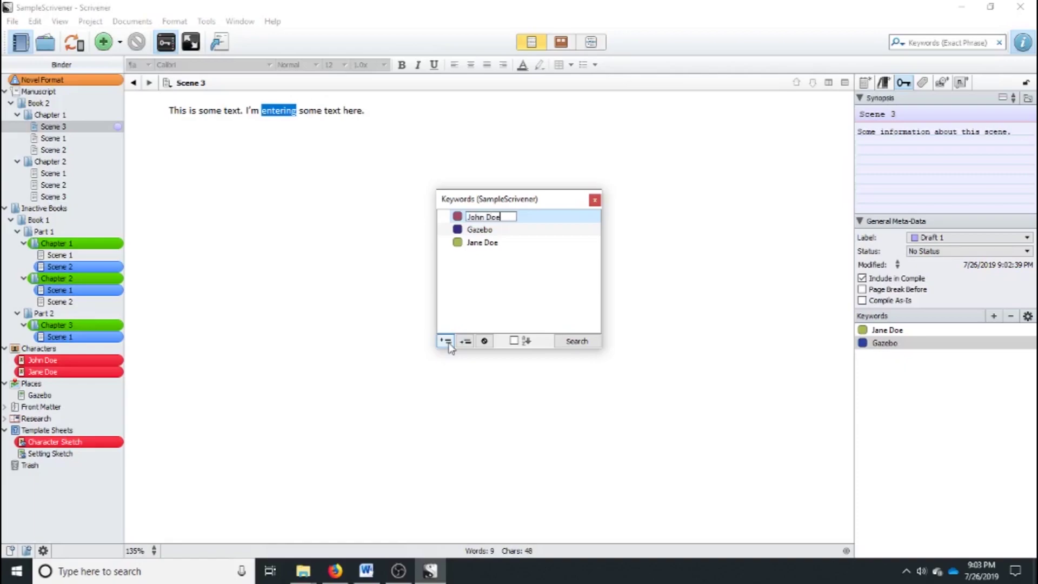
key(Return)
Add a project keyword named Good Guys and nest the second character's keyword under it.
click(447, 342)
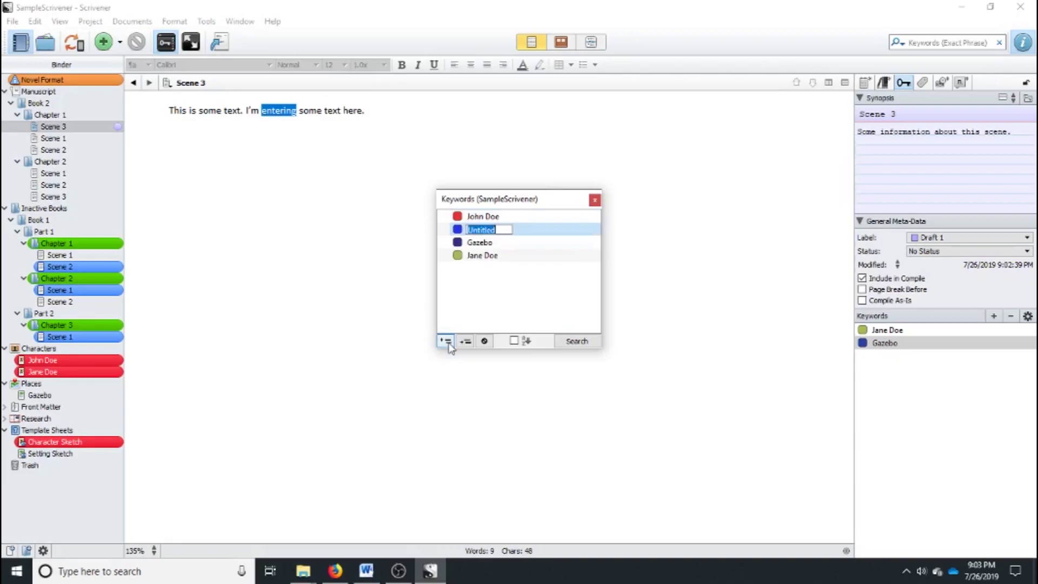
text(Good Guys)
key(Return)
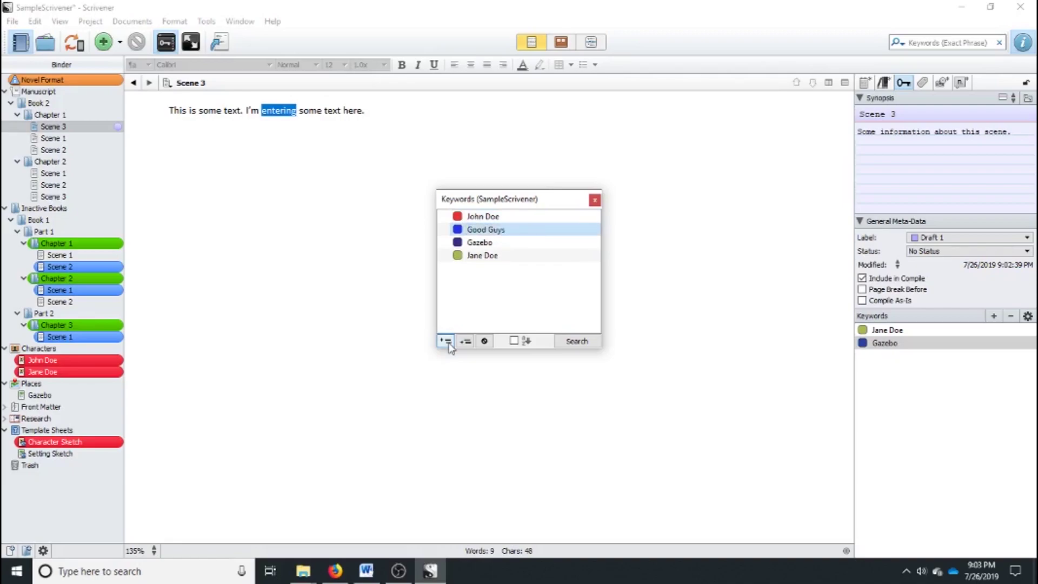
drag(505, 257, 514, 234)
click(444, 230)
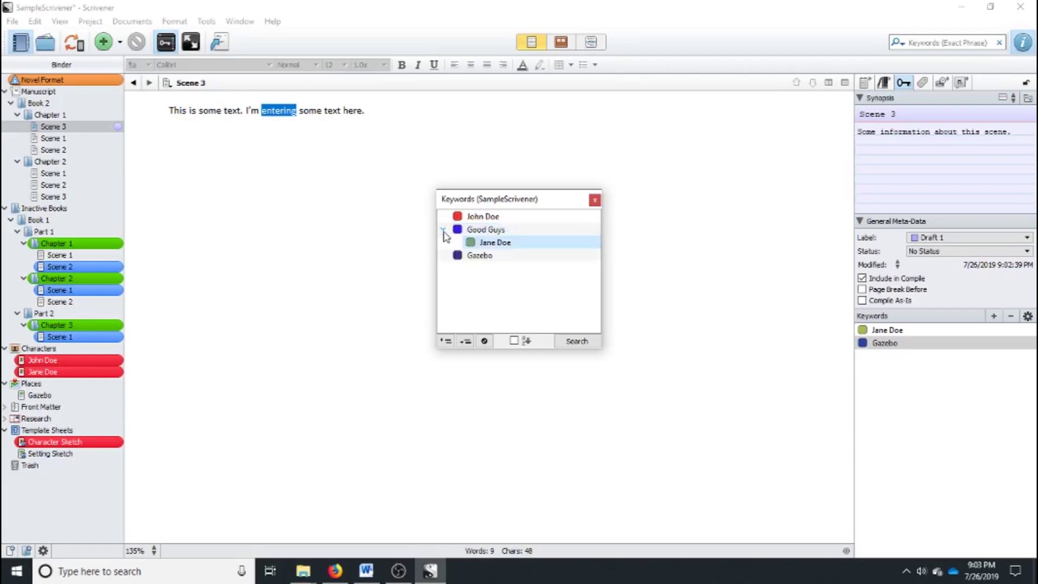
Add a top-level project keyword named Bad Guys and nest the first character's keyword under it.
click(447, 342)
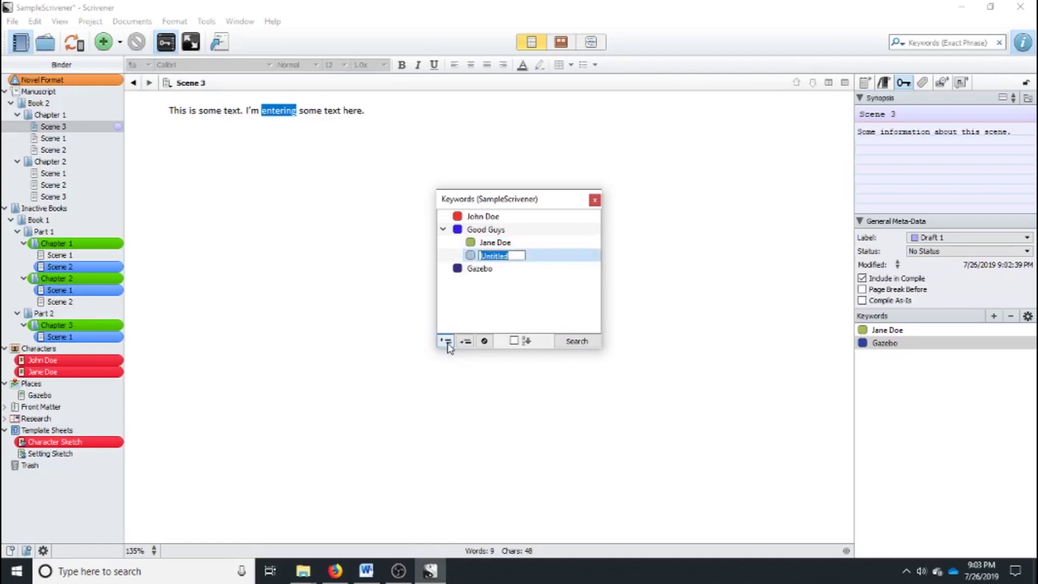
text(Bad Guys)
key(Return)
drag(485, 257, 468, 287)
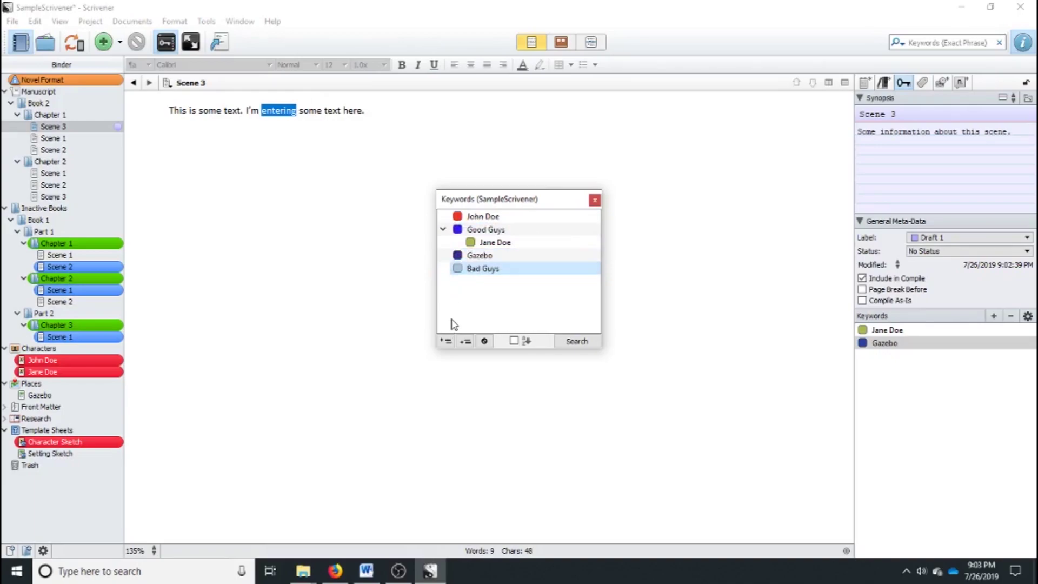
drag(478, 219, 494, 271)
click(443, 255)
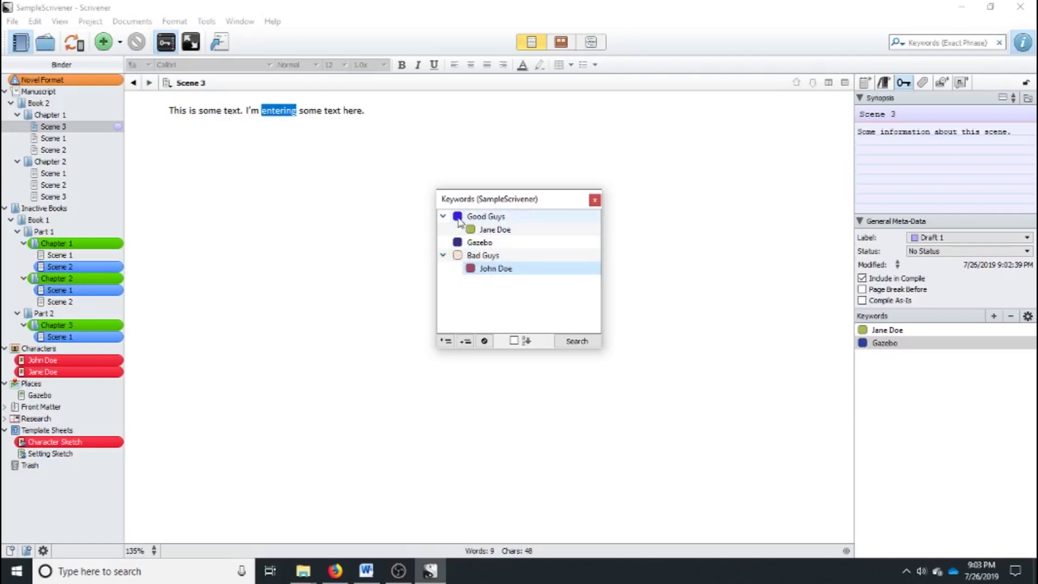
Change the color of the Bad Guys keyword to yellow (Red 255, Green 255, Blue 0).
click(458, 220)
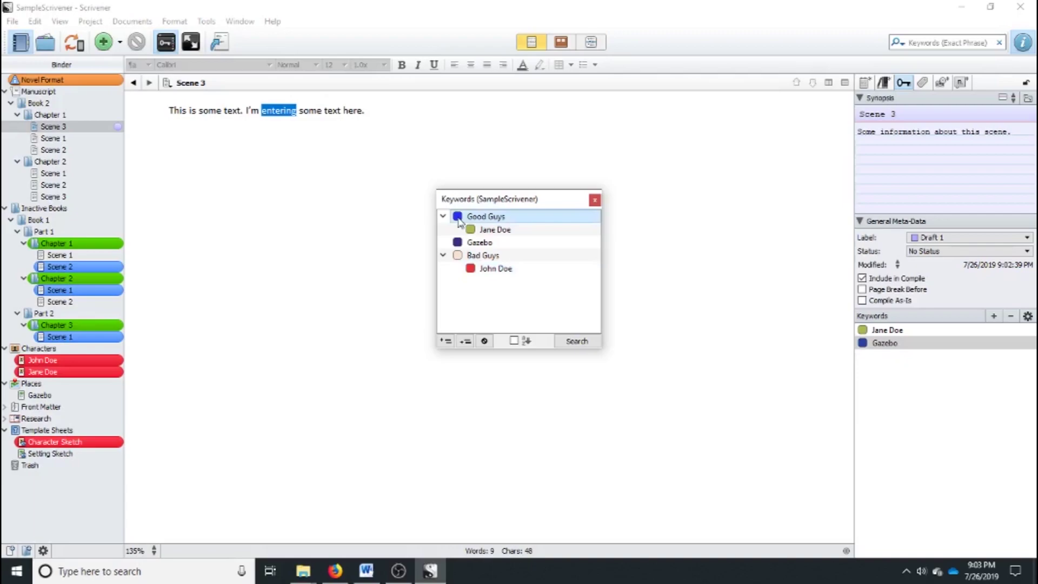
double_click(458, 256)
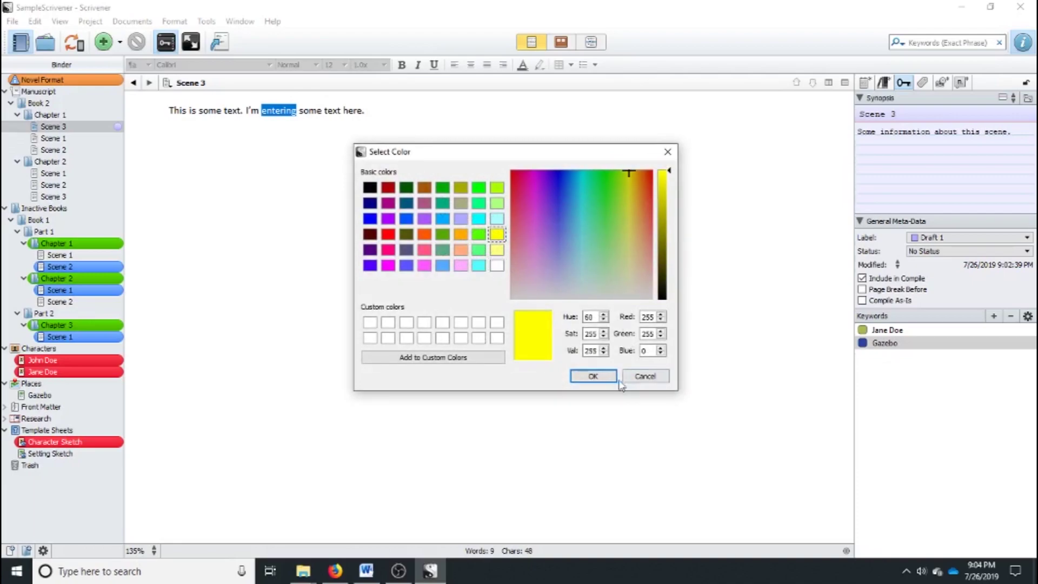
click(592, 377)
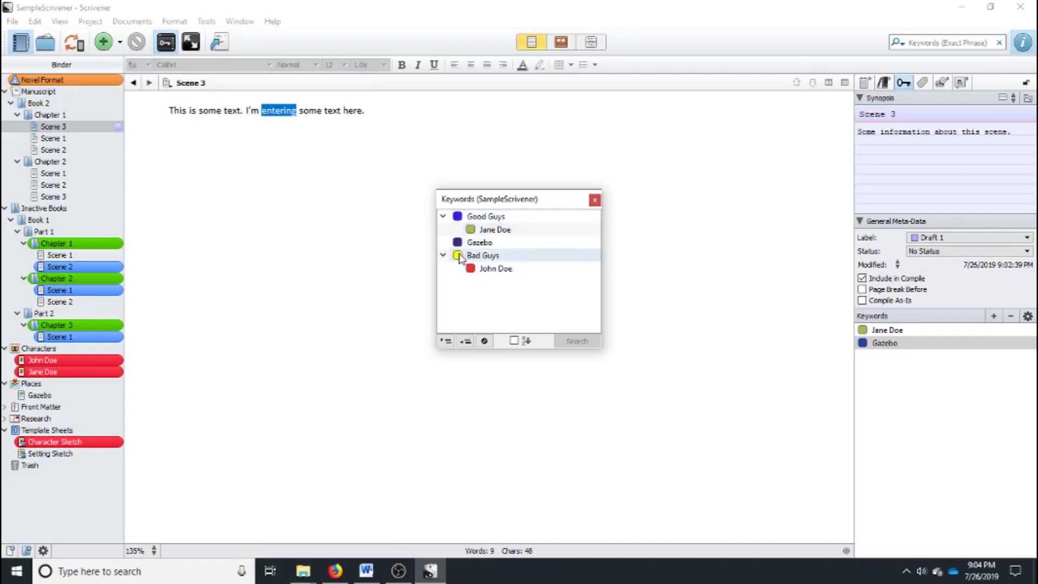
Assign the character keyword under Bad Guys to Scene 3 and remove it from the scene again.
drag(493, 272, 934, 382)
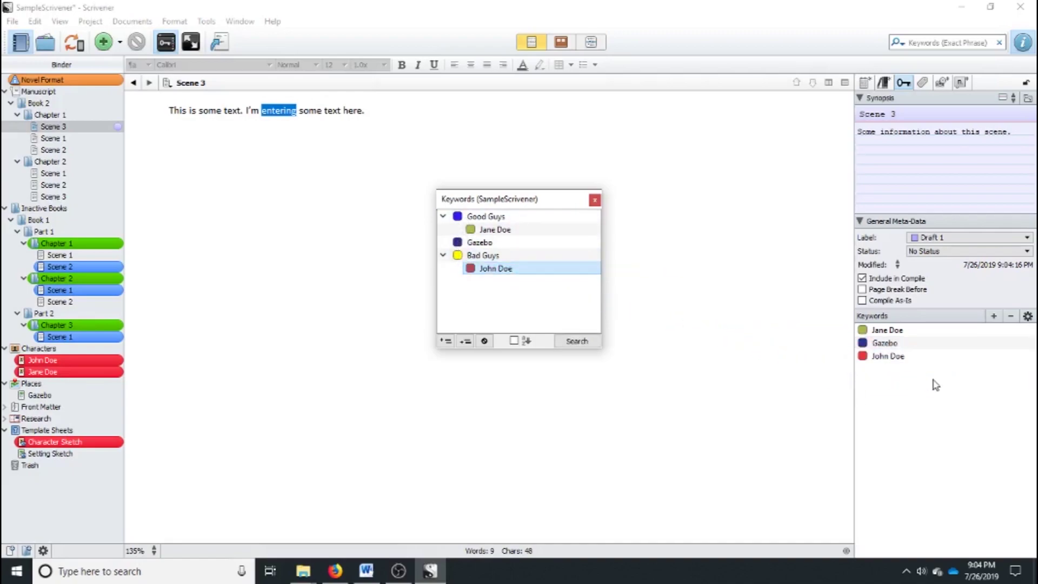
click(1012, 319)
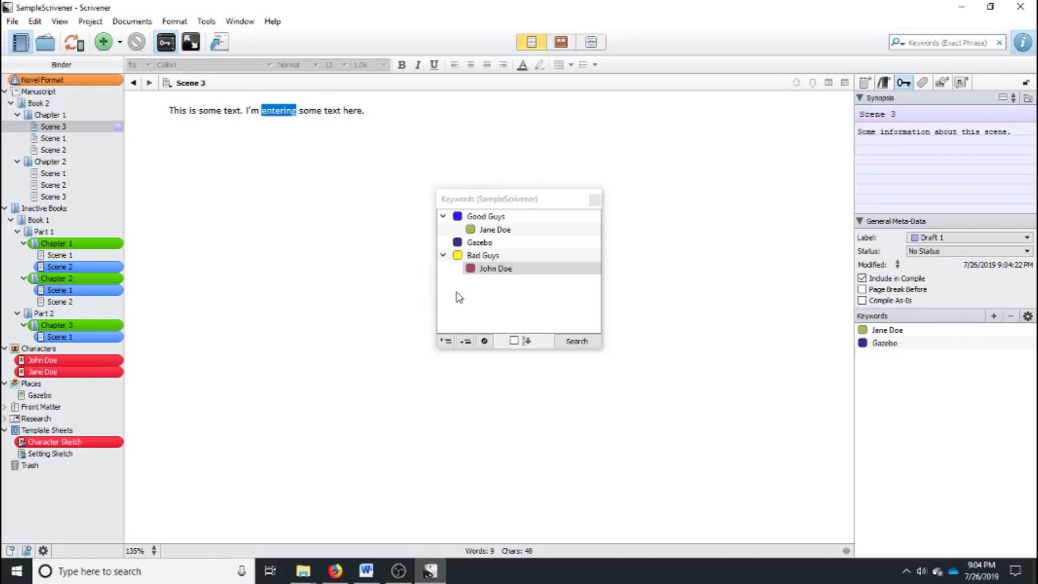
Add a project keyword named Themes at the top level and collapse the Good Guys and Bad Guys groups.
click(447, 342)
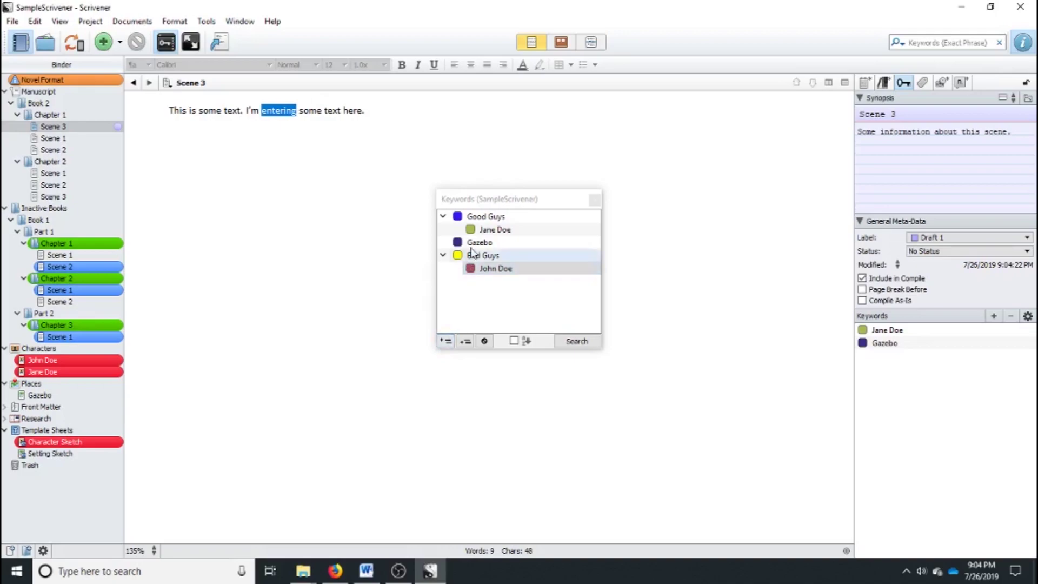
click(443, 216)
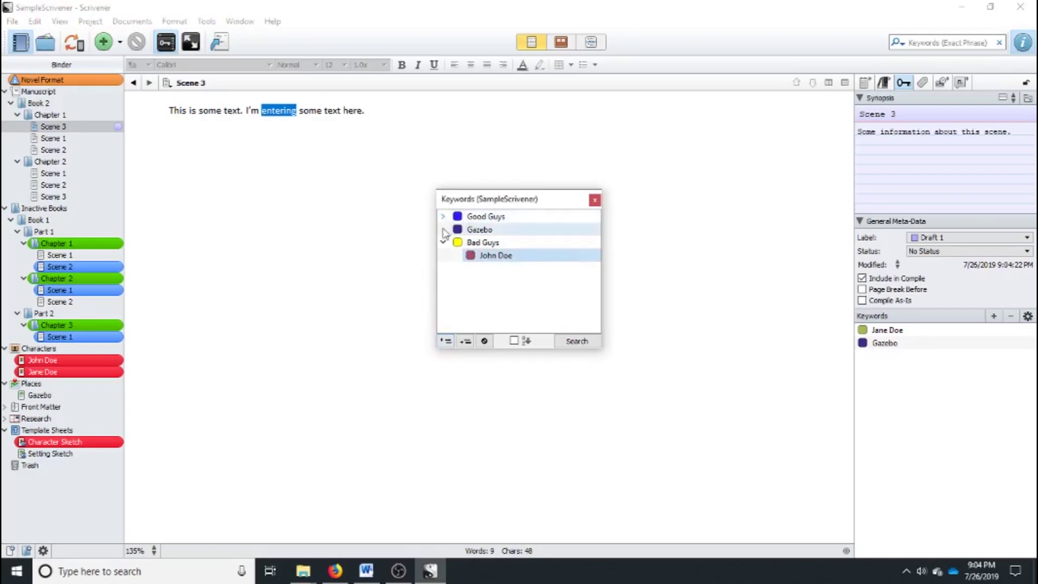
click(446, 342)
text(Theme)
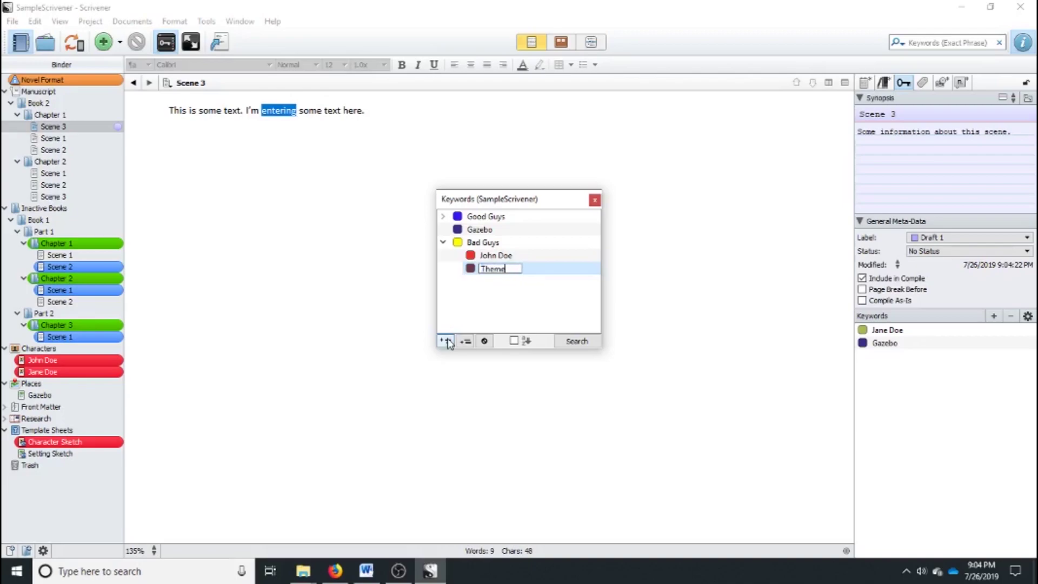
text(s)
key(Return)
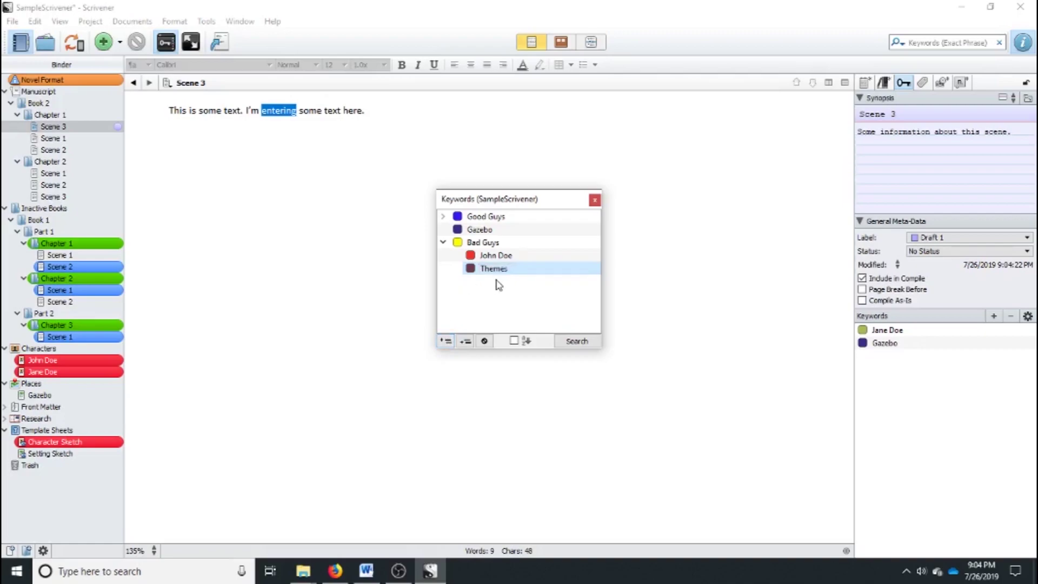
drag(506, 274, 482, 285)
click(443, 242)
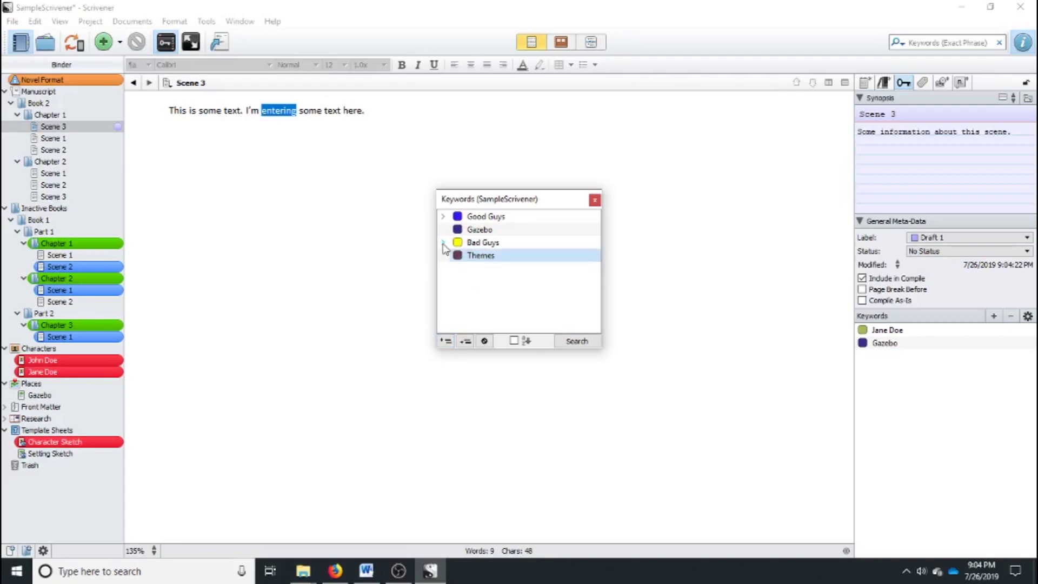
Add the project keywords Darkness and Isolation and nest both under Themes.
click(446, 341)
text(Darkness)
key(Return)
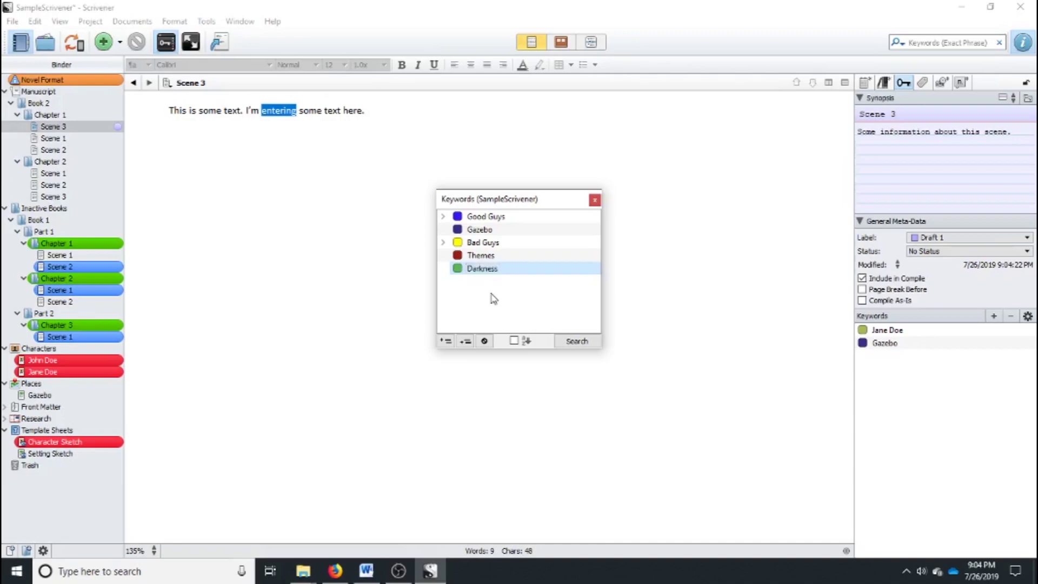
click(447, 341)
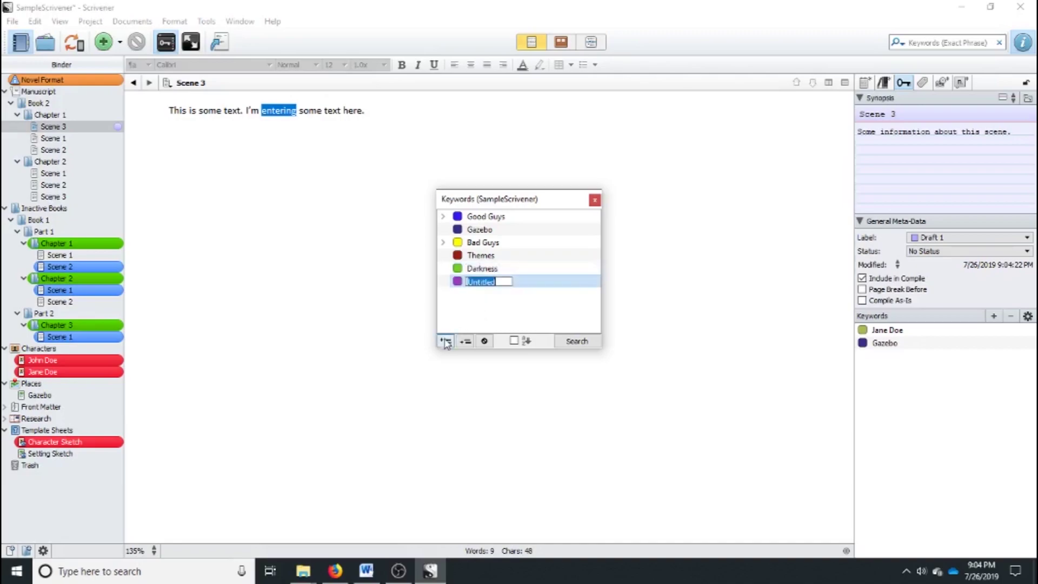
text(Isolation)
key(Return)
mouse_move(483, 268)
mouse_down()
mouse_move(505, 255)
mouse_move(484, 273)
mouse_move(493, 255)
mouse_up()
click(442, 256)
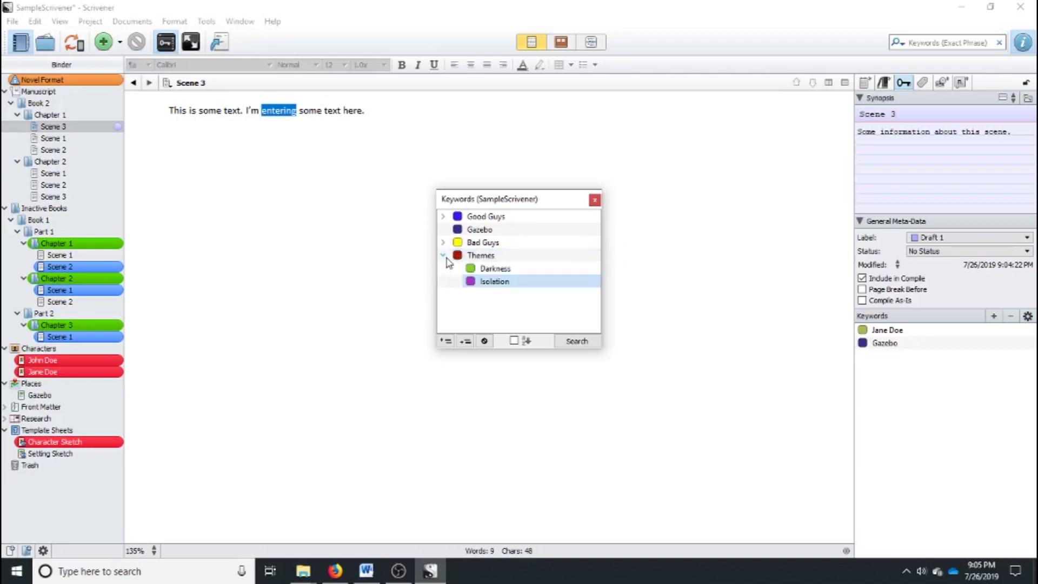
Add a third keyword named Nature under Themes.
click(446, 342)
text(Nature)
key(Return)
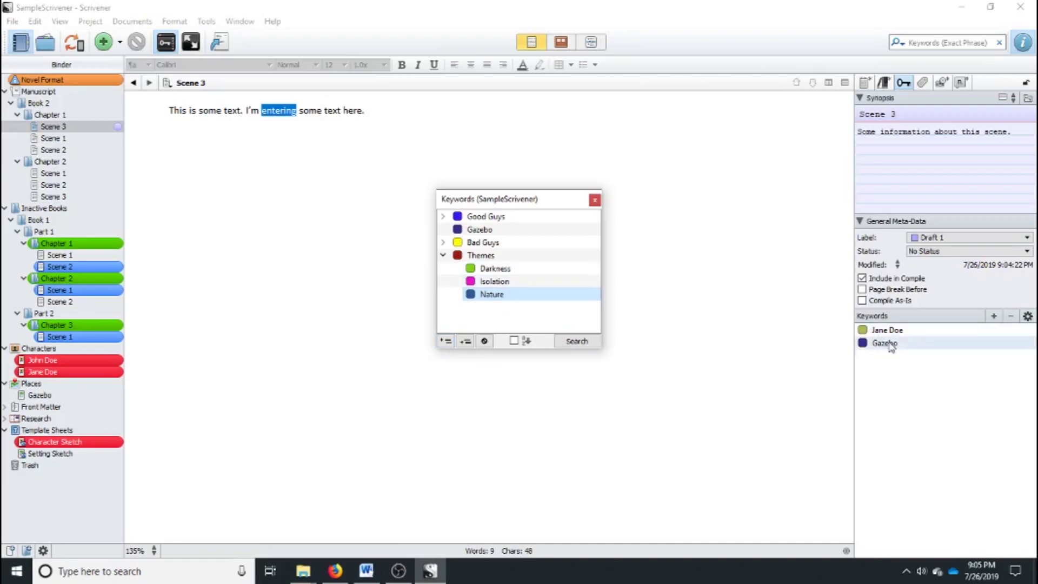
Assign the Isolation keyword to Chapter 1's Scenes 3 and 2 and Chapter 2's Scene 3 in Book 2, and close the project keywords.
click(495, 284)
drag(495, 285, 971, 422)
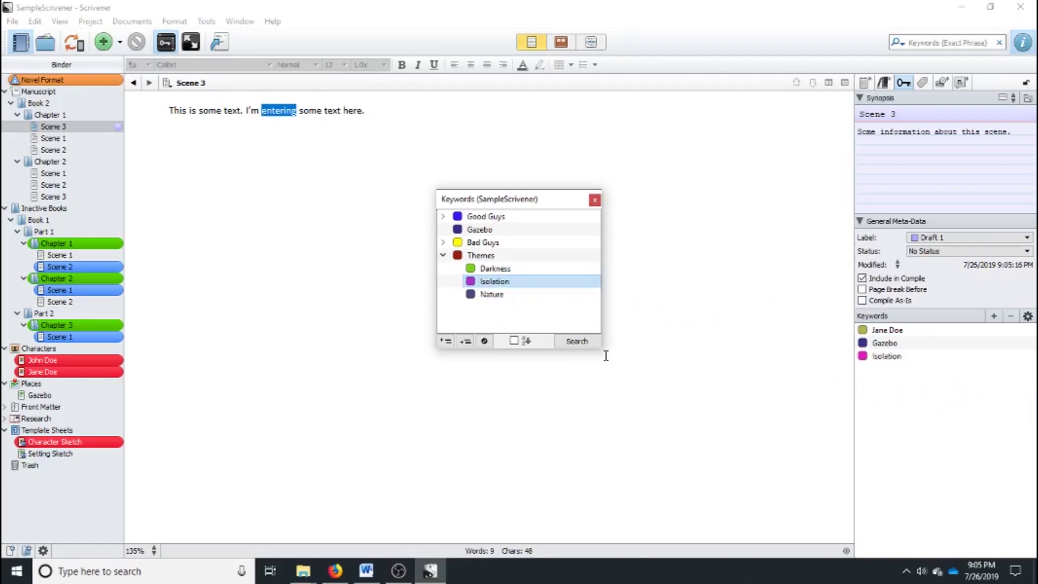
drag(494, 281, 81, 148)
drag(495, 282, 73, 193)
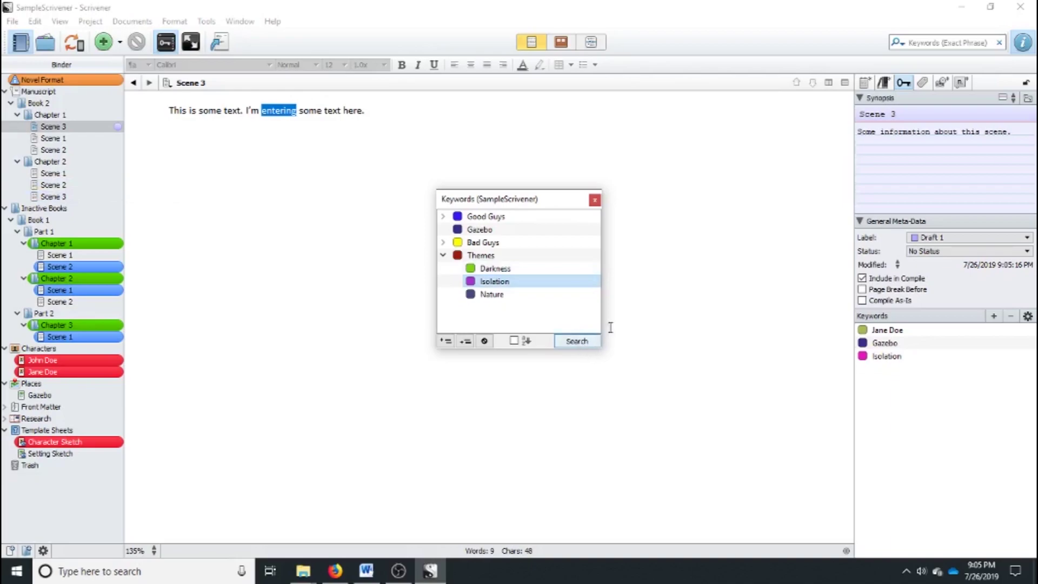
click(594, 200)
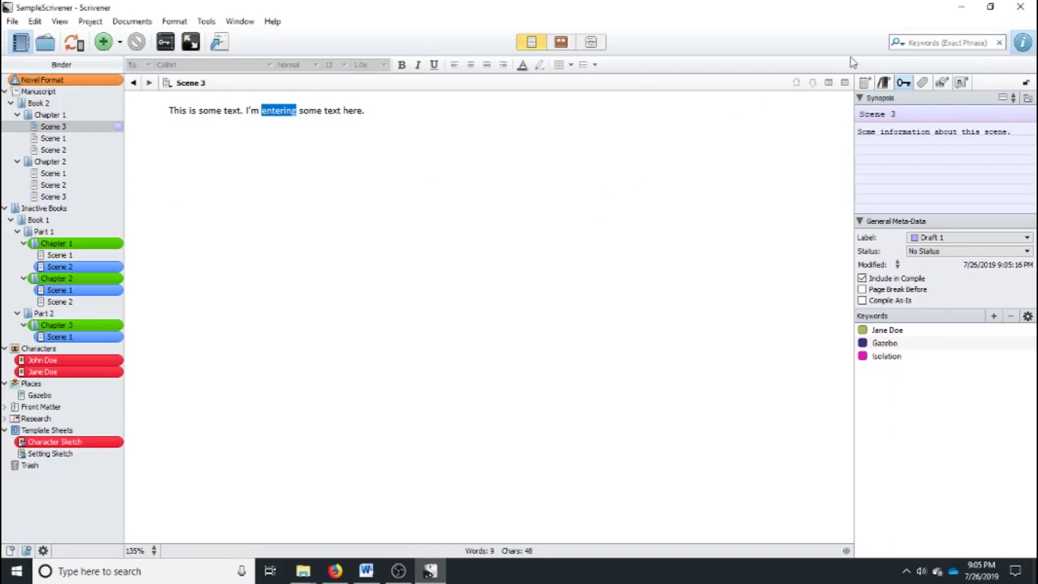
Restrict the project search to keywords with exact phrase matching, search for Isolation, and clear the search.
click(898, 43)
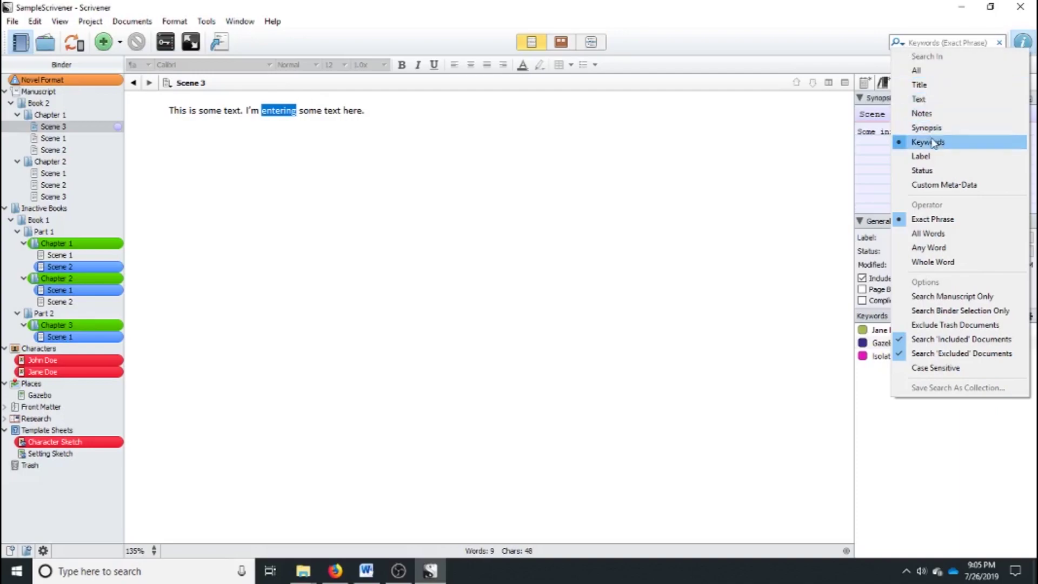
click(938, 75)
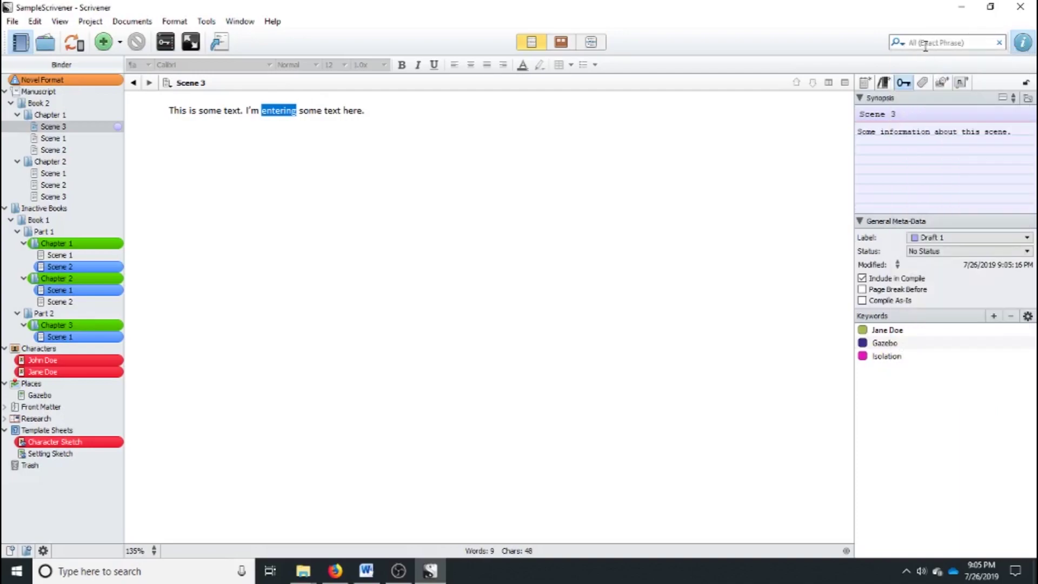
click(899, 43)
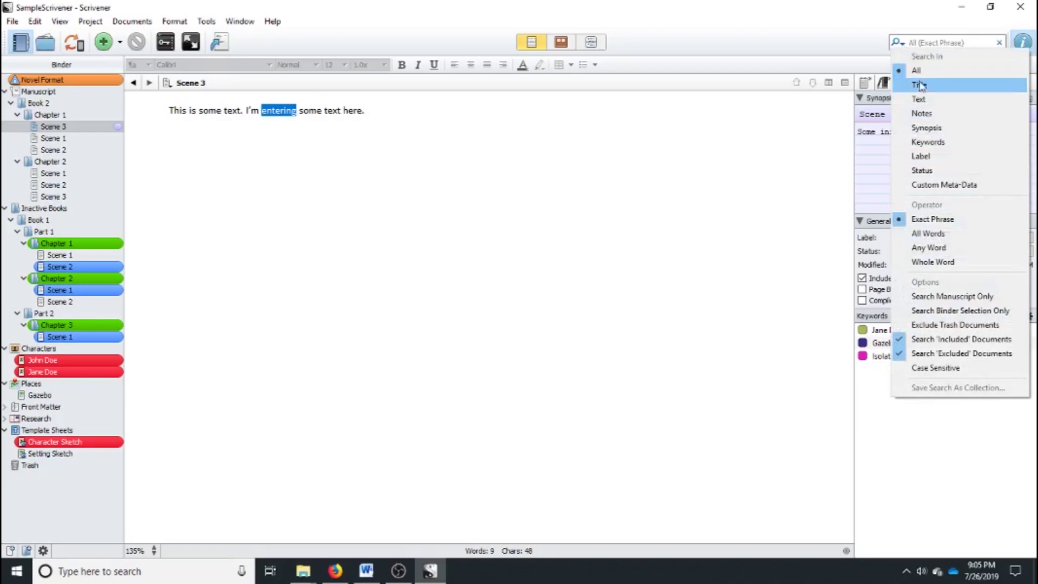
click(928, 142)
click(939, 45)
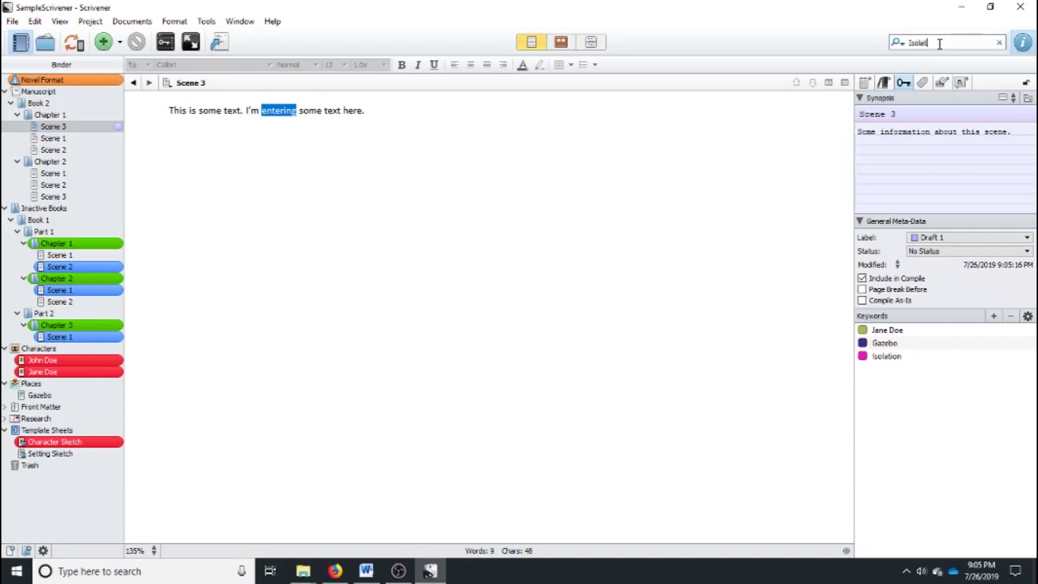
key(Return)
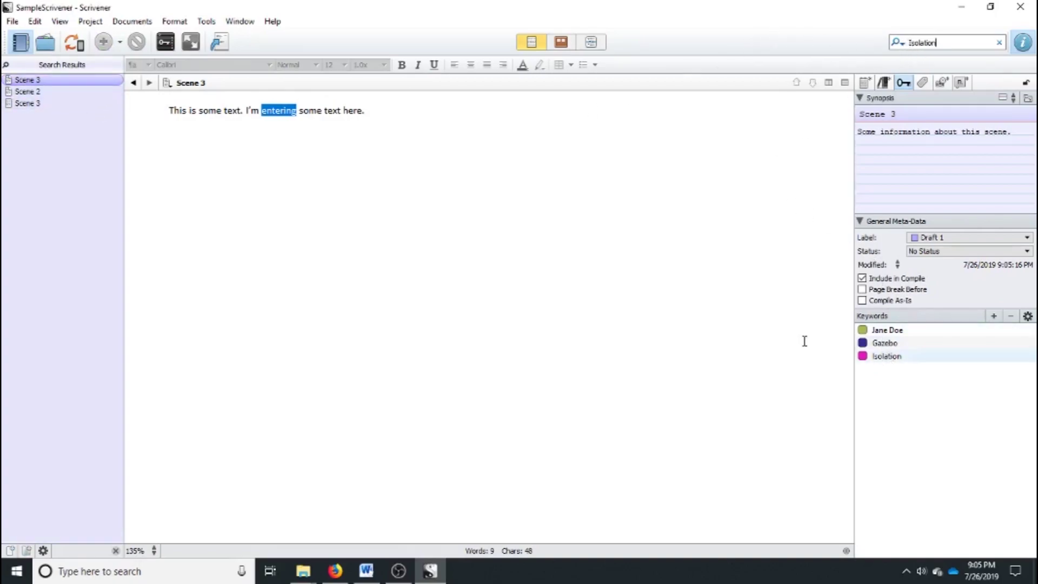
click(999, 45)
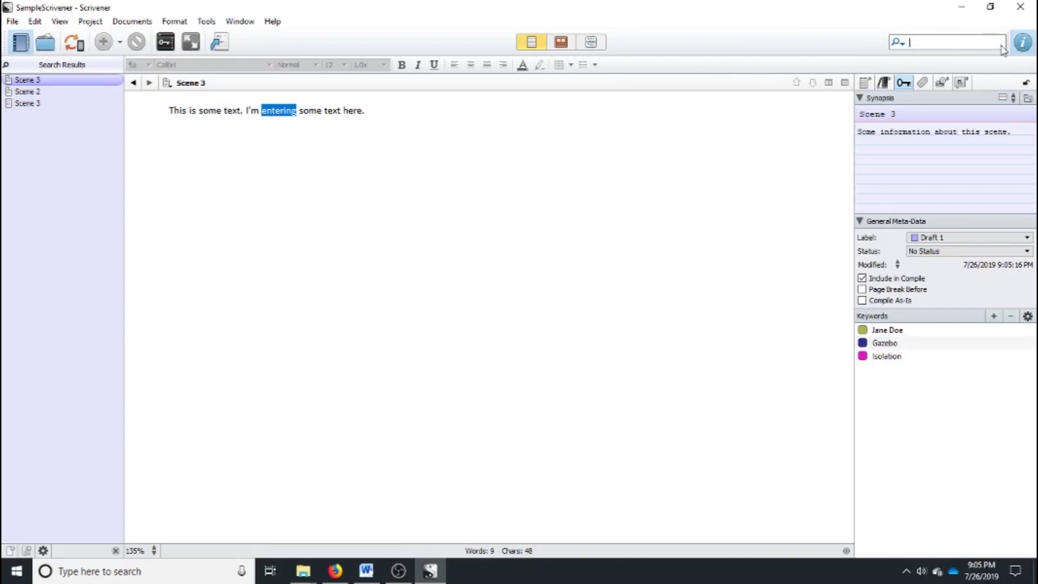
Restrict the project search to synopses, search for "scene", and clear the search.
click(898, 43)
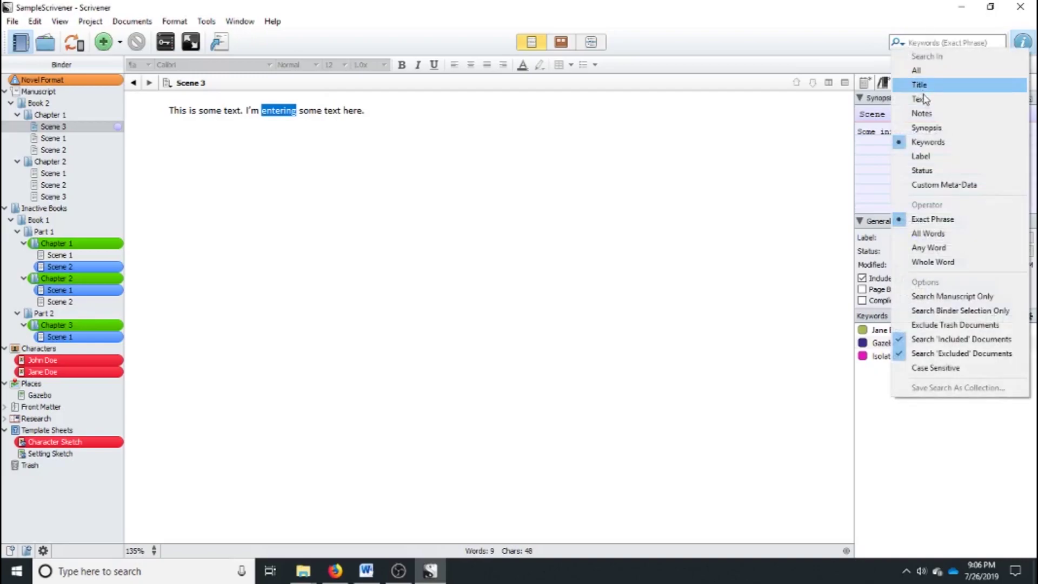
click(945, 129)
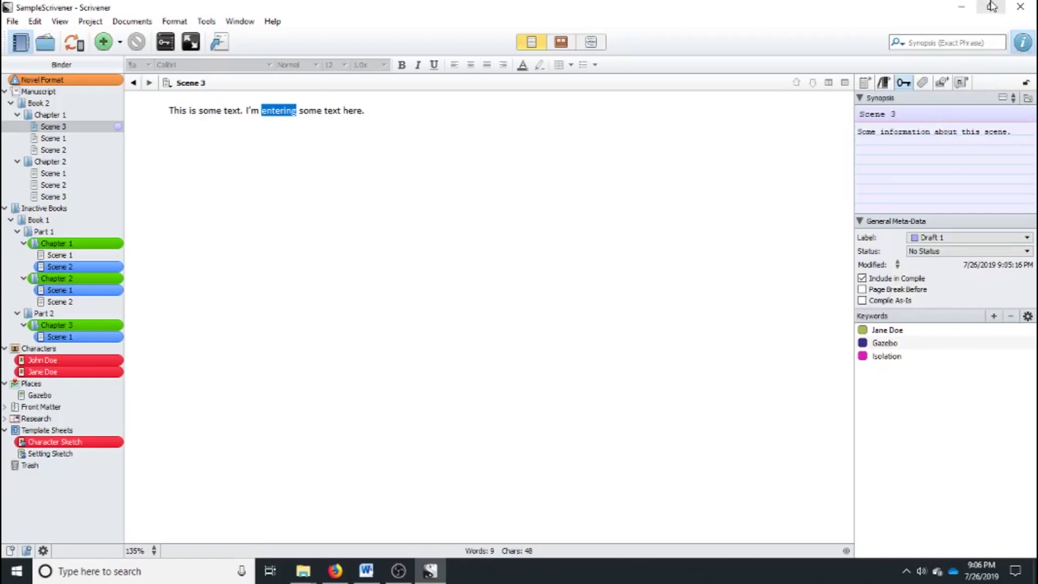
click(937, 44)
text(scene)
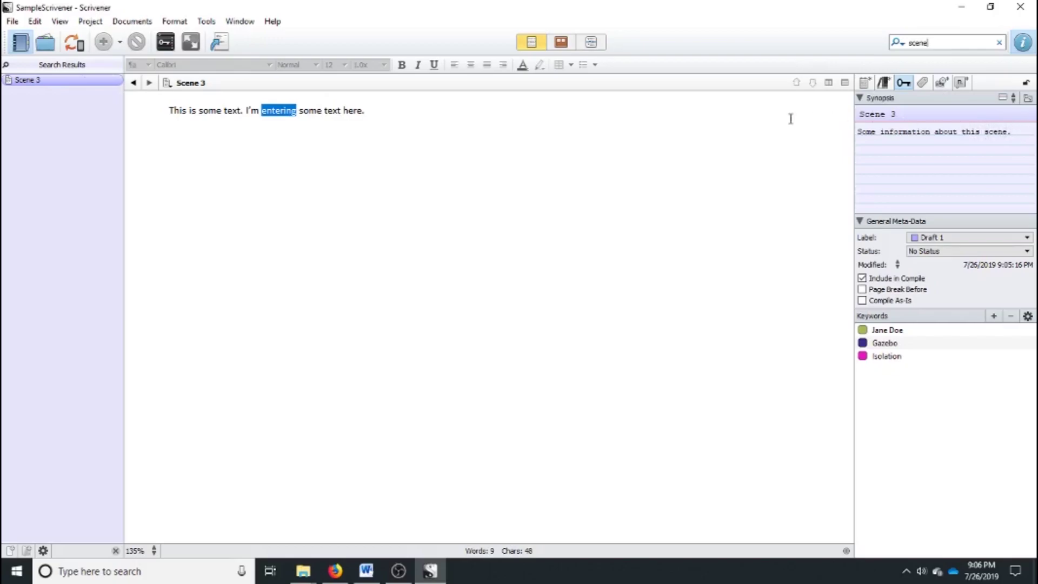
click(997, 42)
Show Book 2's Chapter 1 on the corkboard, search the synopses for "werewolf", and clear the search.
click(561, 48)
click(63, 113)
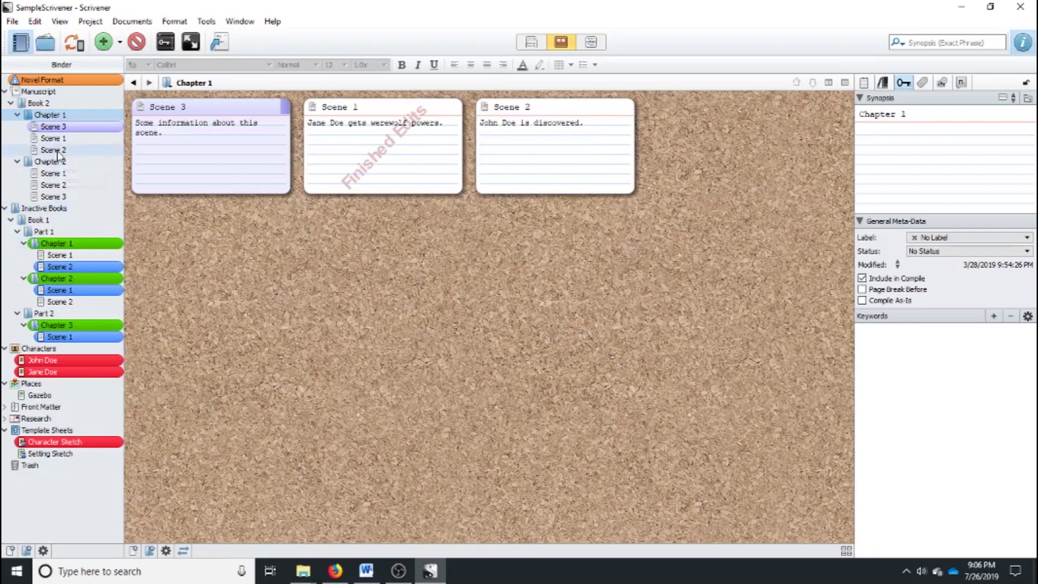
click(929, 42)
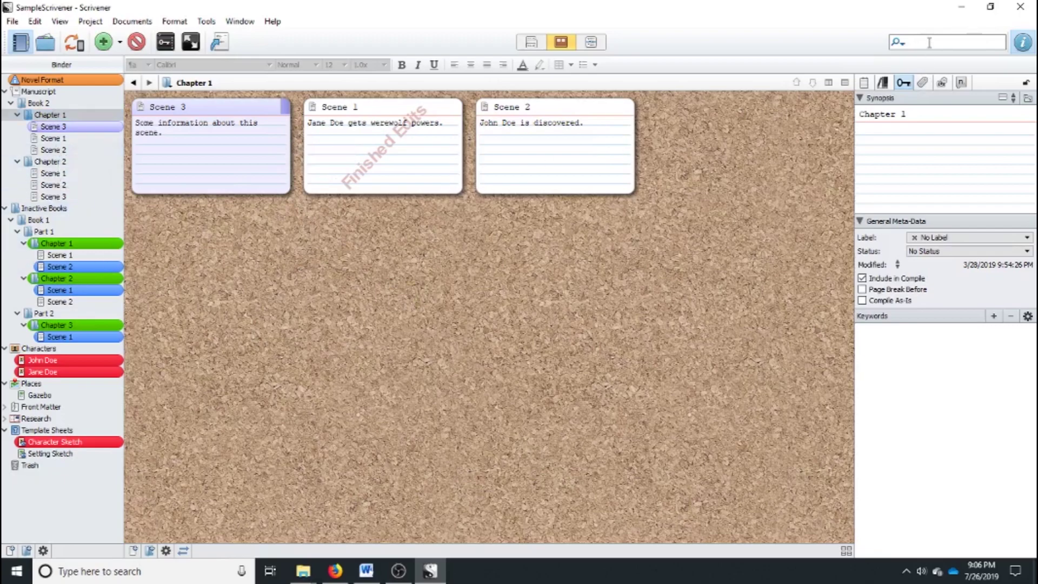
text(werel)
text(olf)
key(Return)
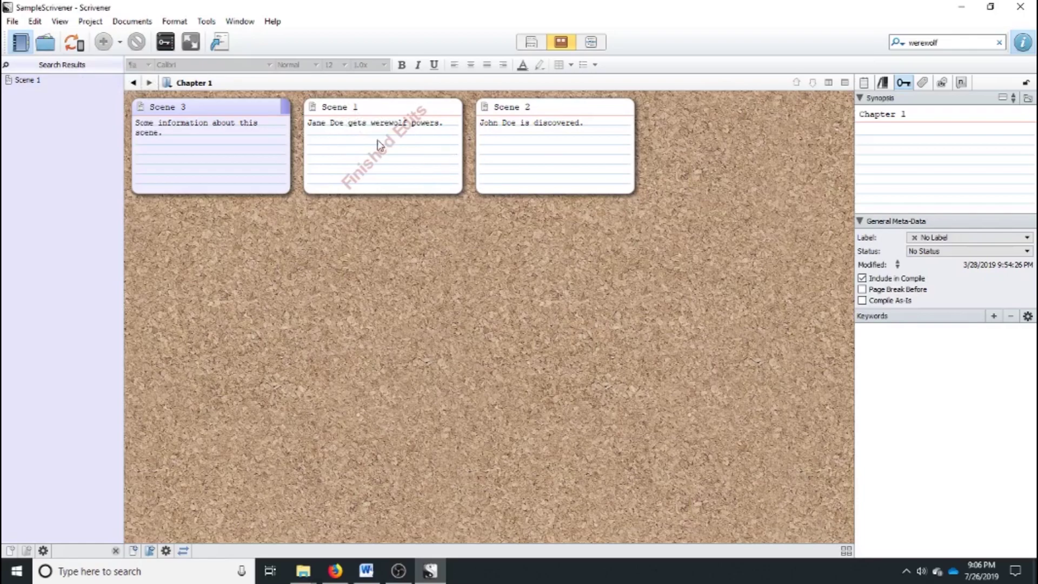
click(999, 46)
click(899, 43)
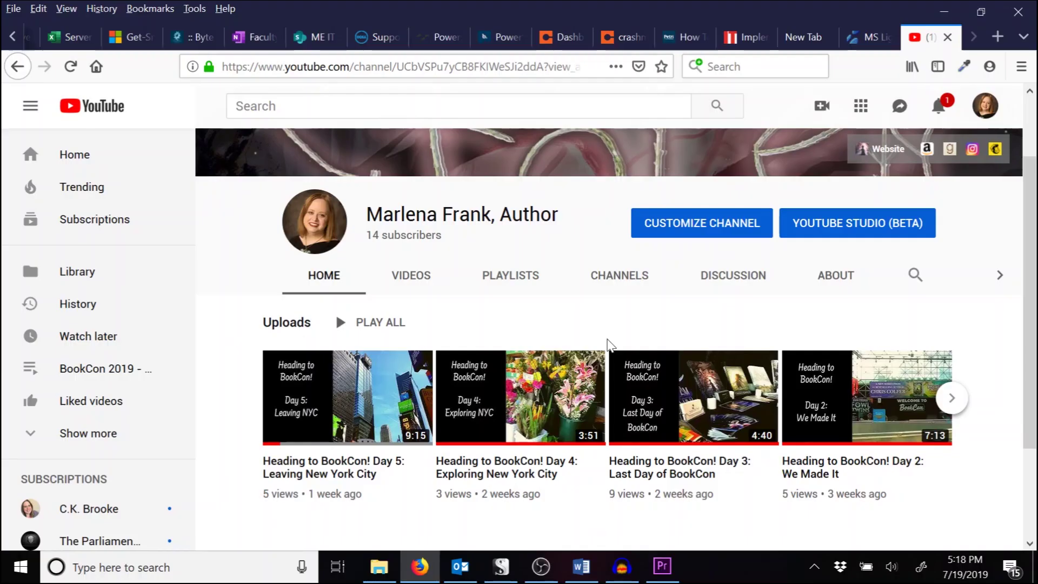
Switch to the author's YouTube channel, browse its playlists, and play all of the Scrivener Tutorials playlist.
click(529, 283)
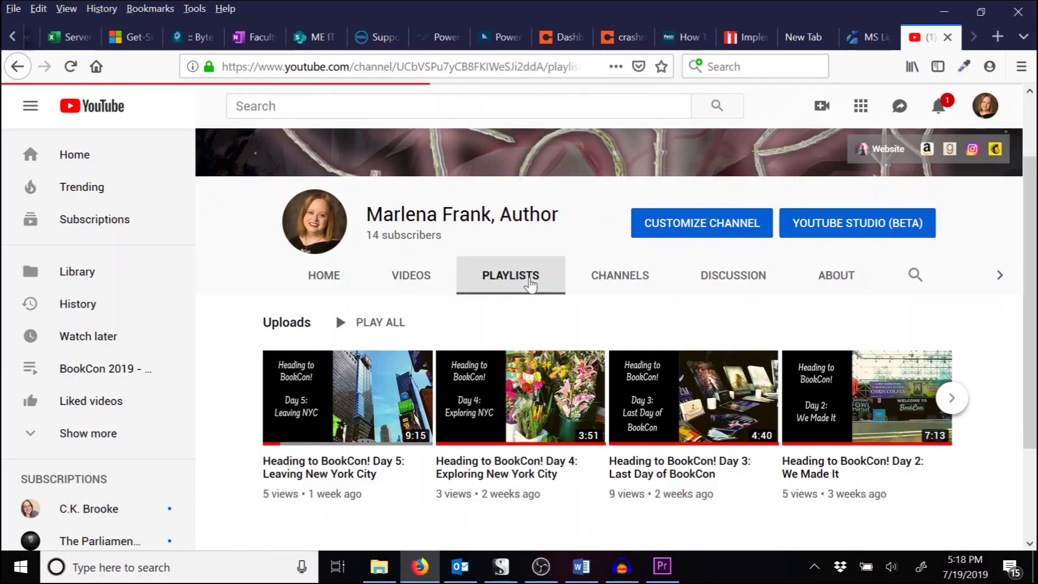
scroll(453, 339, down, 4)
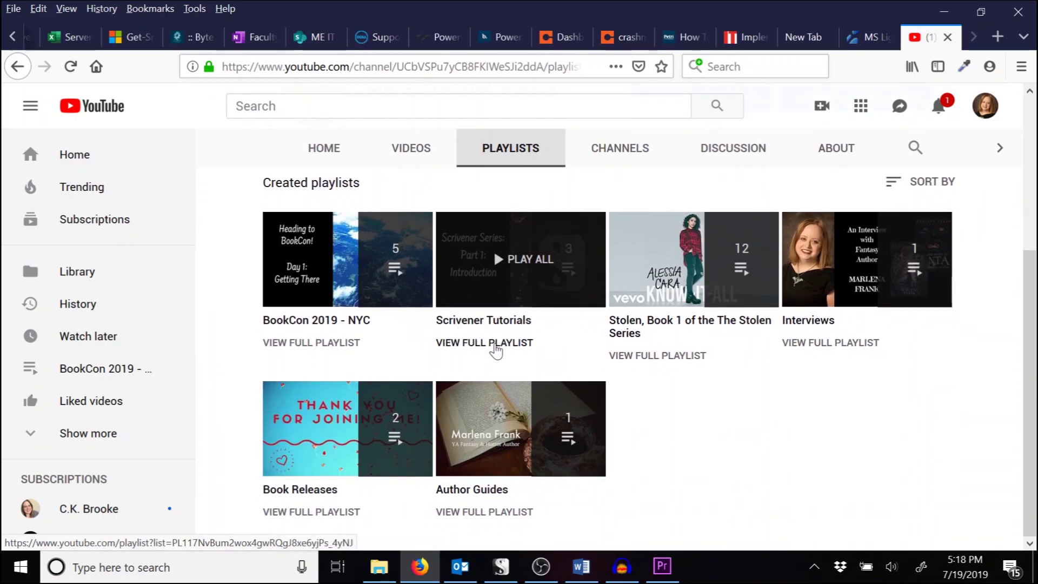
click(535, 273)
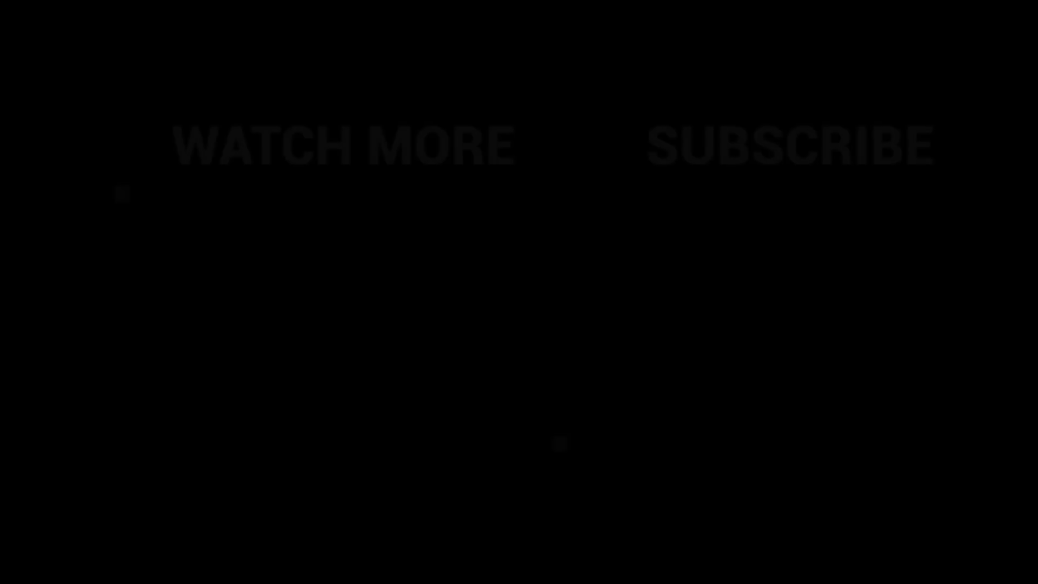